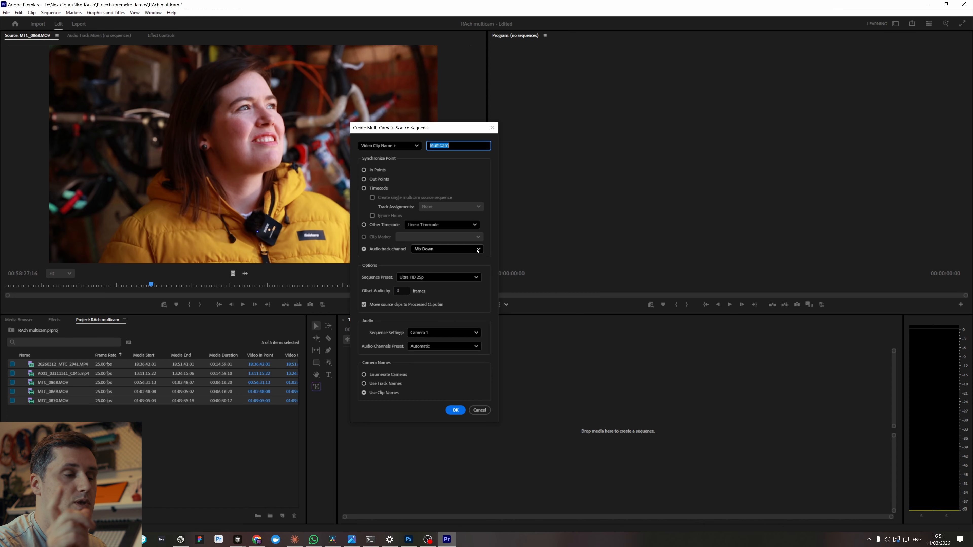
Create the multi-camera source sequence, synchronizing the clips by audio with the track channel set to Mix Down
{"action": "left_click", "coordinate": [477, 250]}
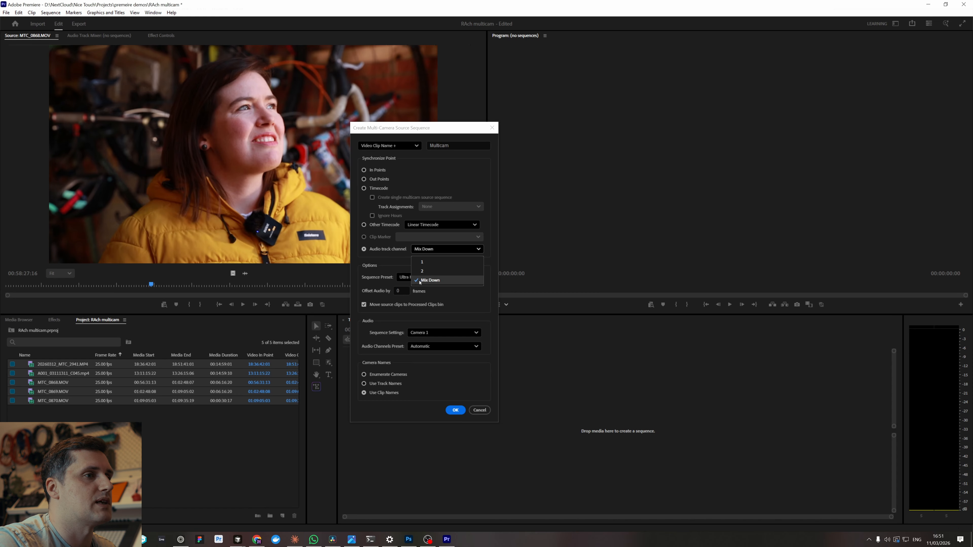
{"action": "left_click", "coordinate": [477, 247]}
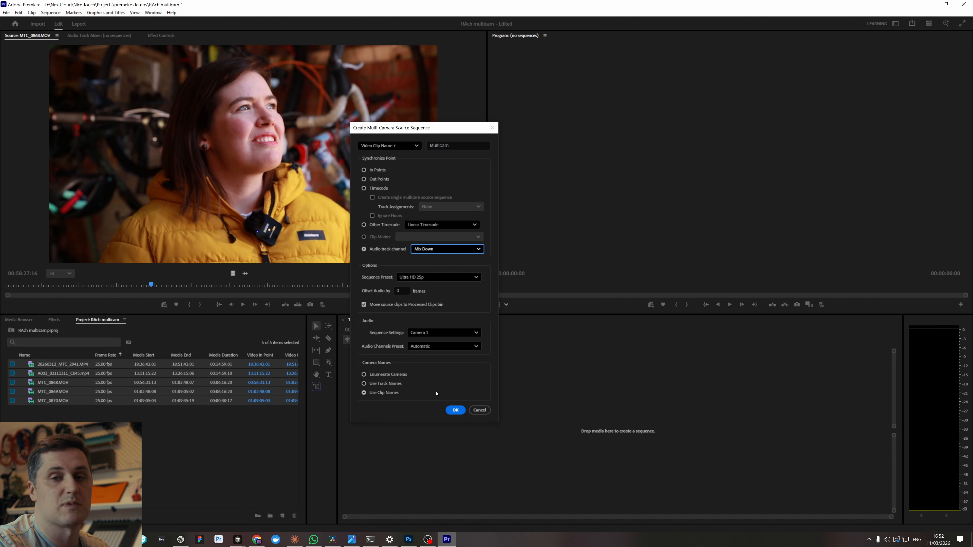
{"action": "left_click", "coordinate": [456, 410]}
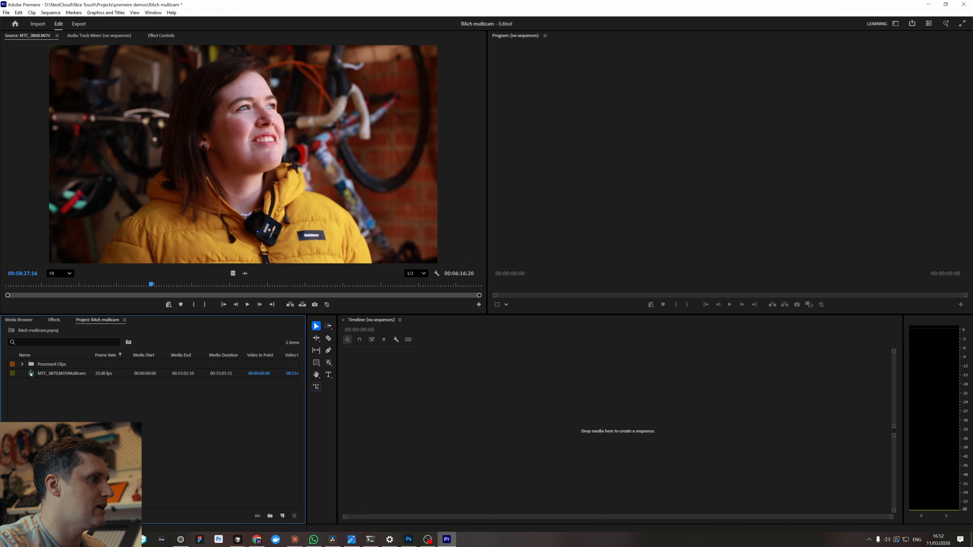
Expand the Processed Clips bin and create a new empty sequence in the project
{"action": "left_click", "coordinate": [22, 364]}
{"action": "right_click", "coordinate": [60, 452]}
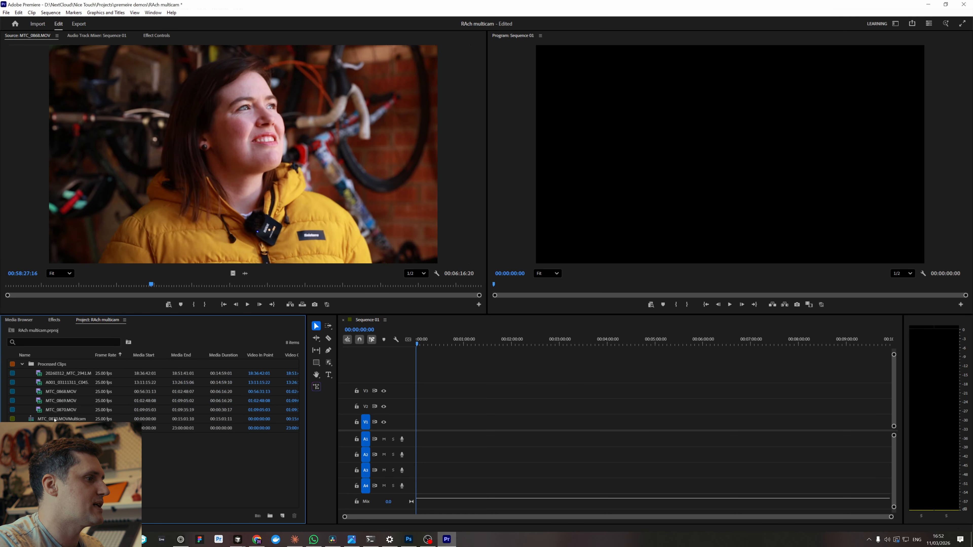
Open the MTC_0870.MOVMulticam source sequence in the timeline to access its individual camera tracks
{"action": "left_click", "coordinate": [48, 420]}
{"action": "right_click", "coordinate": [48, 420]}
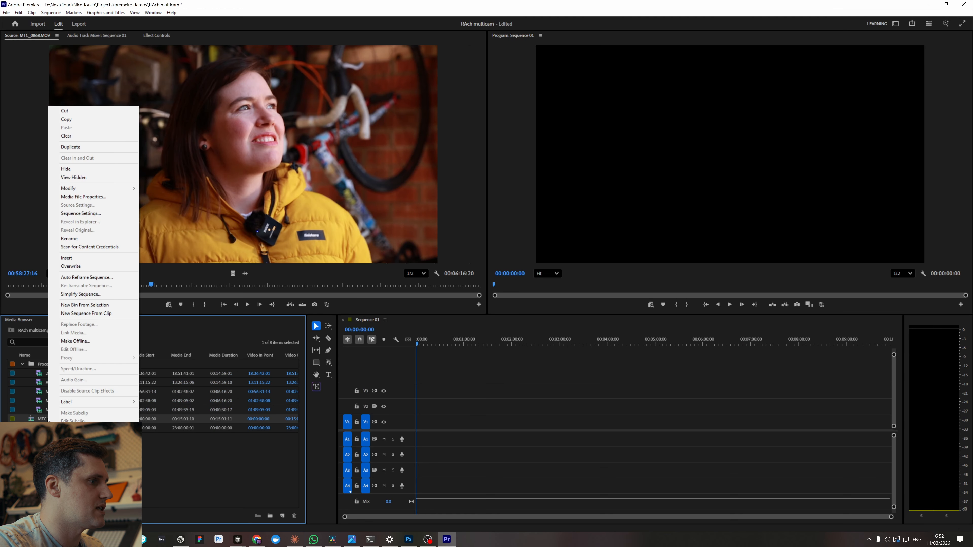
{"action": "left_click", "coordinate": [42, 420]}
{"action": "double_click", "coordinate": [34, 420]}
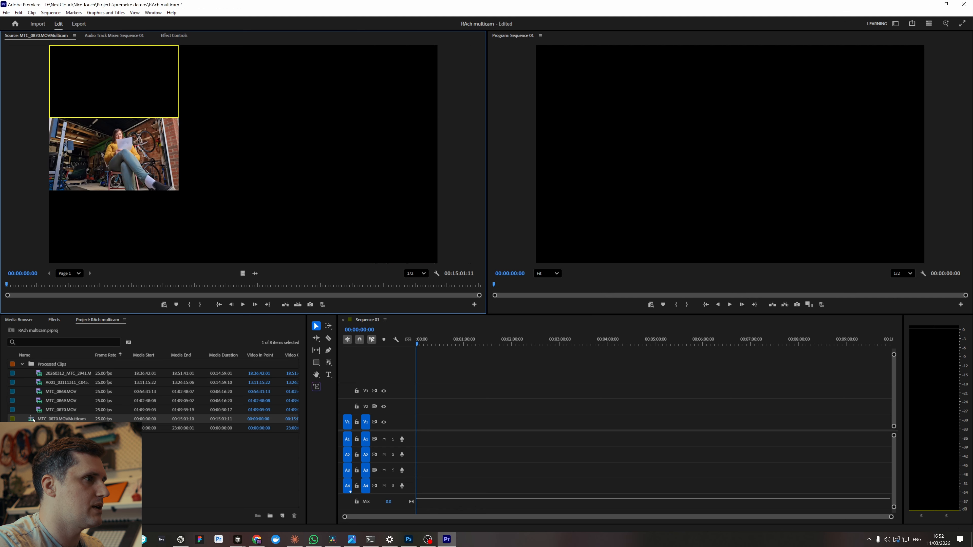
{"action": "right_click", "coordinate": [33, 420]}
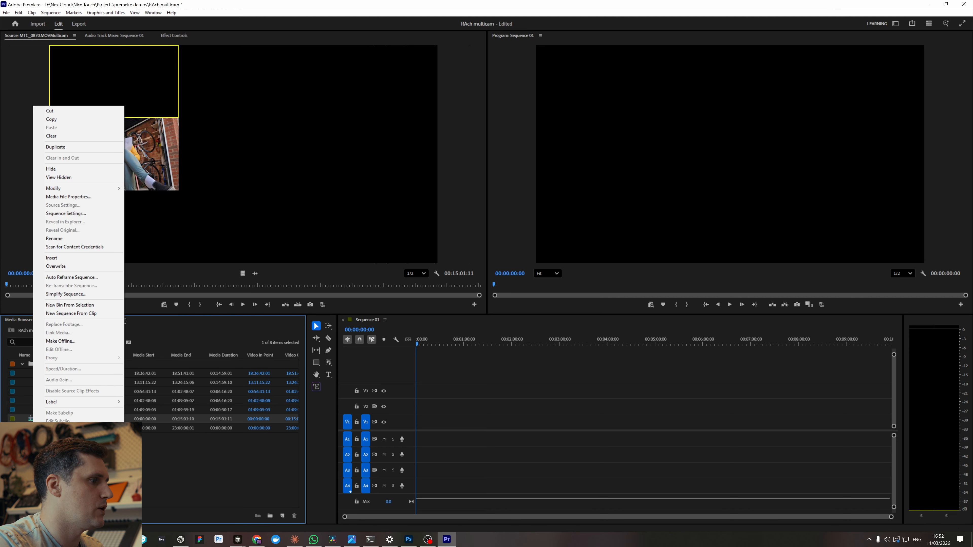
{"action": "left_click", "coordinate": [71, 313]}
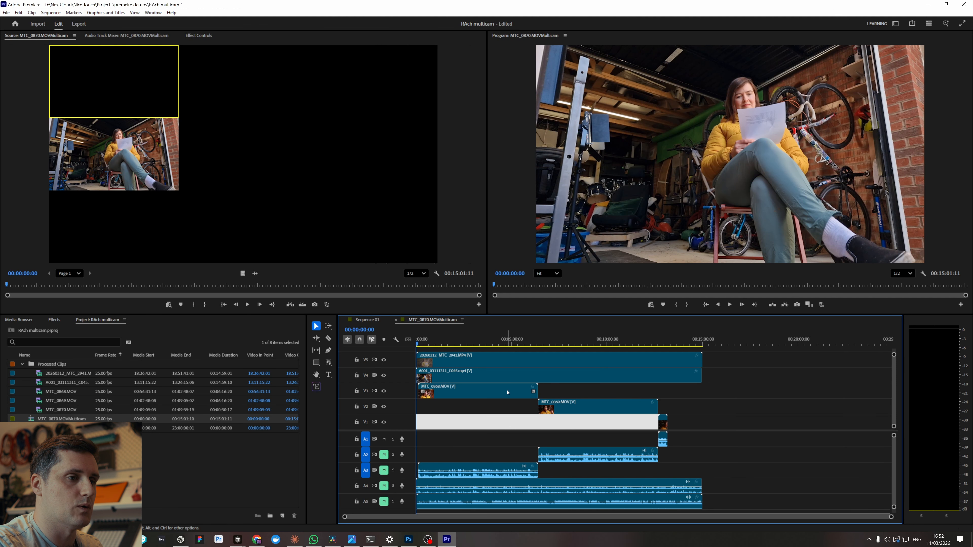
Move the MTC_0868 and MTC_0869 video clips onto V1 and the two full-length camera clips down to V2 and V3
{"action": "left_click_drag", "start_coordinate": [493, 395], "coordinate": [491, 423]}
{"action": "left_click_drag", "start_coordinate": [578, 407], "coordinate": [579, 420]}
{"action": "mouse_move", "coordinate": [492, 393]}
{"action": "left_mouse_down"}
{"action": "mouse_move", "coordinate": [491, 368]}
{"action": "mouse_move", "coordinate": [493, 403]}
{"action": "left_mouse_up"}
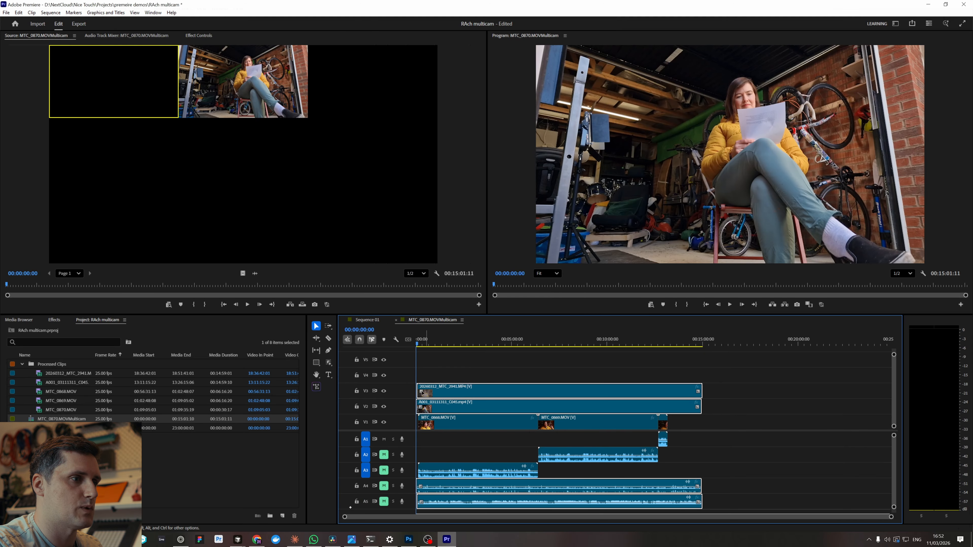
{"action": "right_click", "coordinate": [404, 375]}
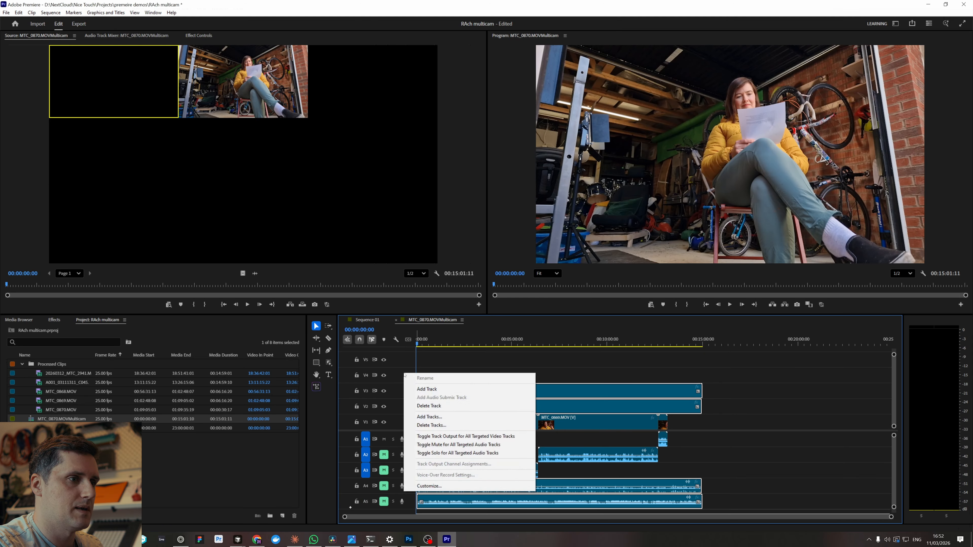
{"action": "left_click", "coordinate": [443, 426]}
{"action": "left_click", "coordinate": [439, 196]}
{"action": "left_click", "coordinate": [504, 357]}
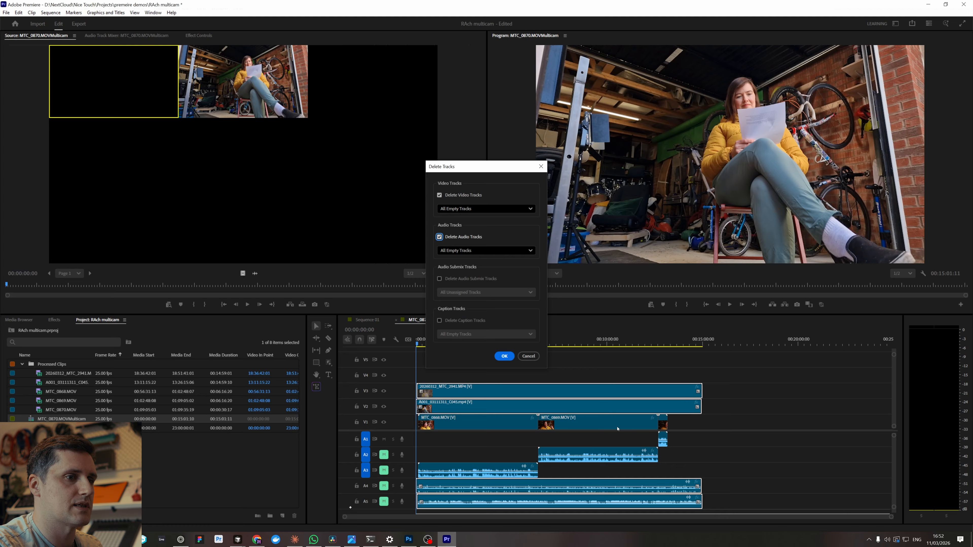
{"action": "left_click", "coordinate": [517, 357]}
Move the MTC_0868 and MTC_0869 audio onto A1, and delete all empty video and audio tracks
{"action": "left_click_drag", "start_coordinate": [498, 469], "coordinate": [499, 438]}
{"action": "left_click_drag", "start_coordinate": [573, 459], "coordinate": [573, 441]}
{"action": "right_click", "coordinate": [397, 376]}
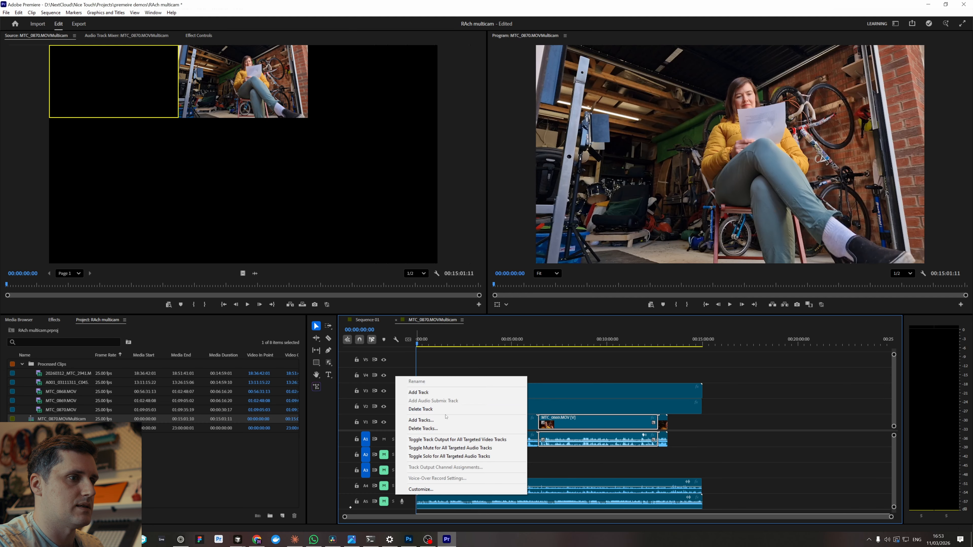
{"action": "left_click", "coordinate": [452, 428]}
{"action": "left_click", "coordinate": [439, 237]}
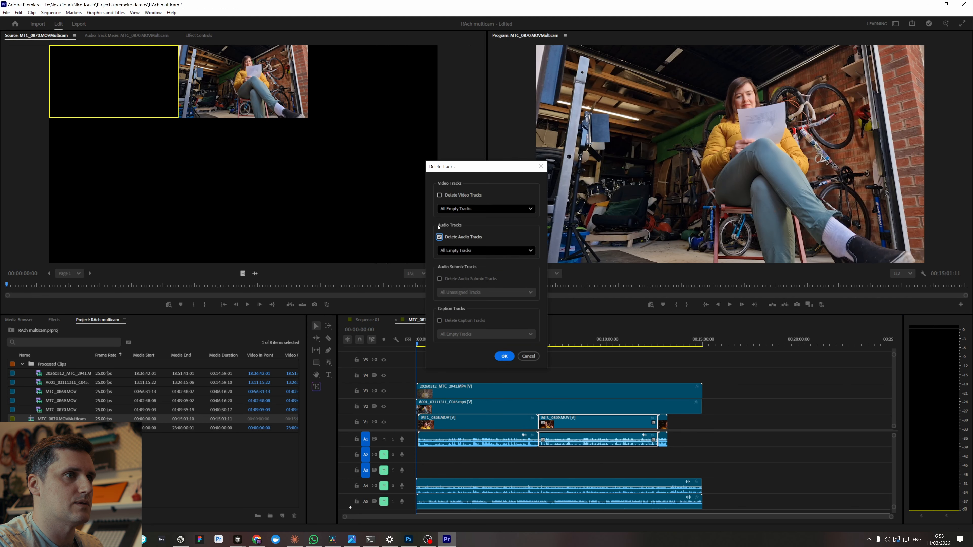
{"action": "left_click", "coordinate": [502, 357]}
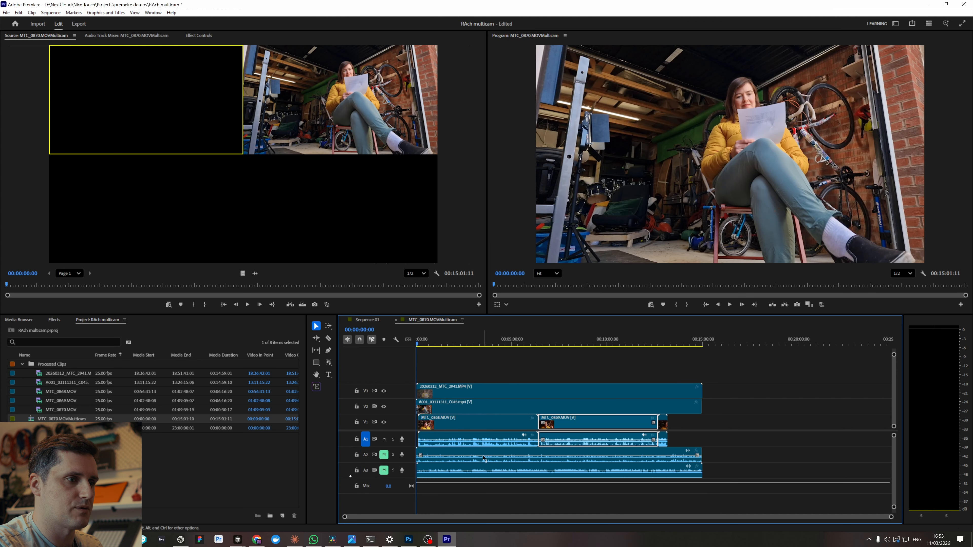
Mute A1, unmute A2 and listen to the A2 audio from about 00:01:53
{"action": "left_click_drag", "start_coordinate": [433, 341], "coordinate": [452, 341]}
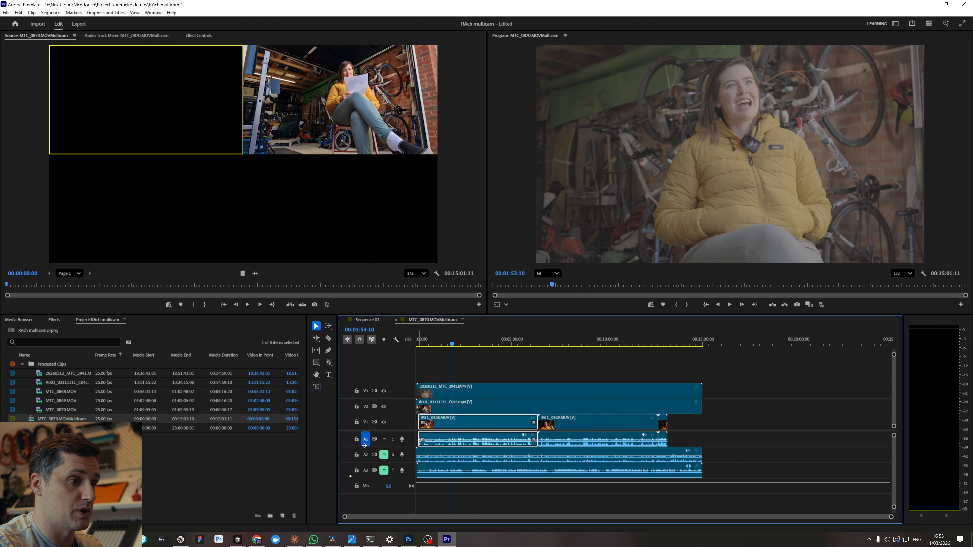
{"action": "left_click", "coordinate": [384, 454]}
{"action": "left_click", "coordinate": [383, 439]}
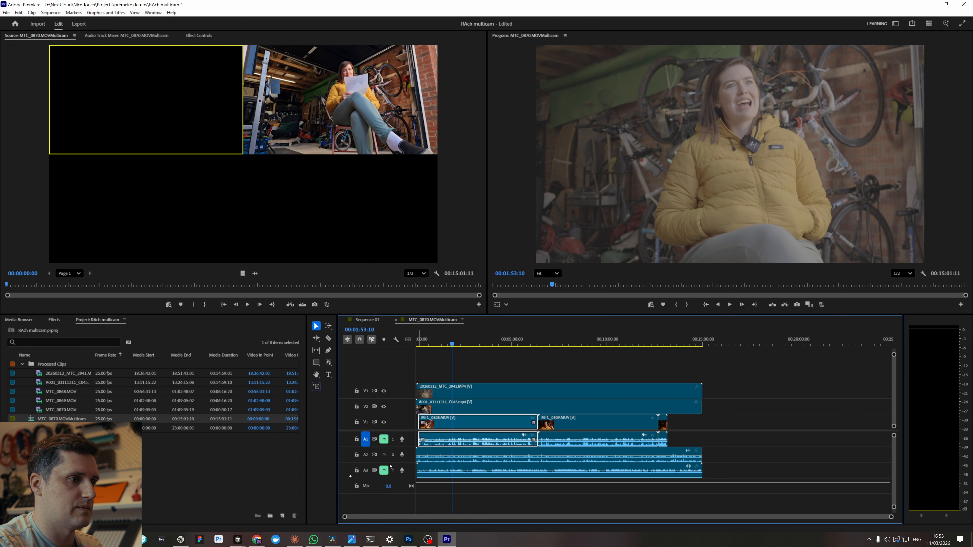
{"action": "key", "text": "space"}
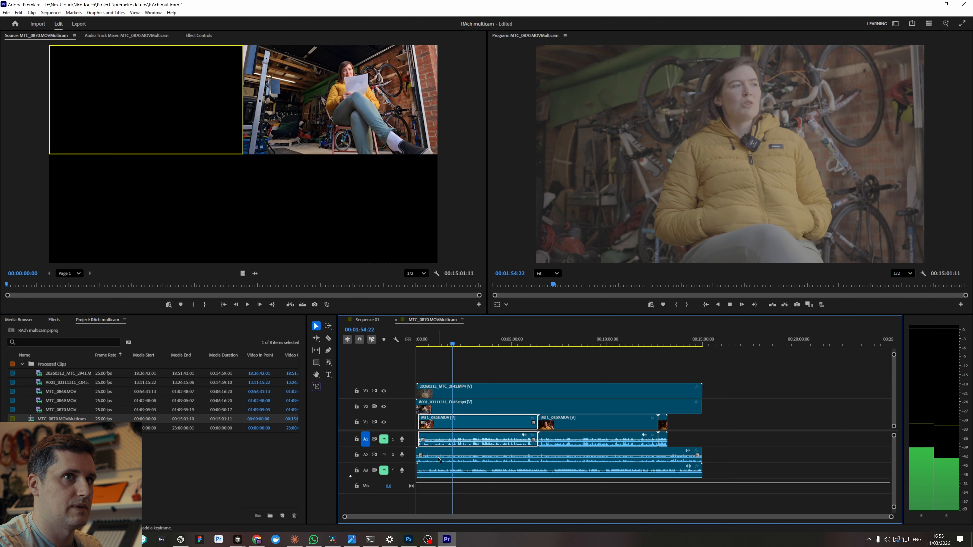
{"action": "key", "text": "space"}
Mute A2, unmute A3 and listen to the A3 audio
{"action": "left_click", "coordinate": [384, 471]}
{"action": "left_click", "coordinate": [384, 454]}
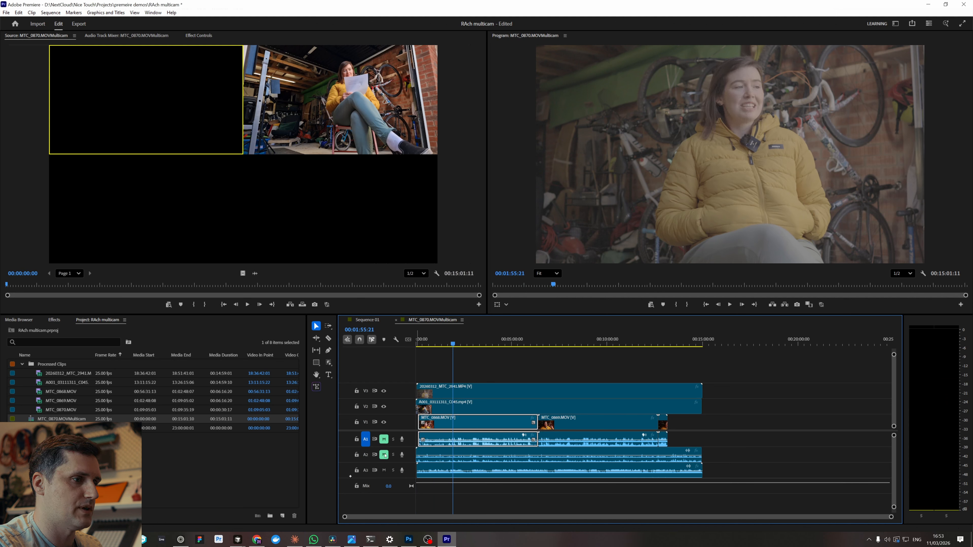
{"action": "key", "text": "space"}
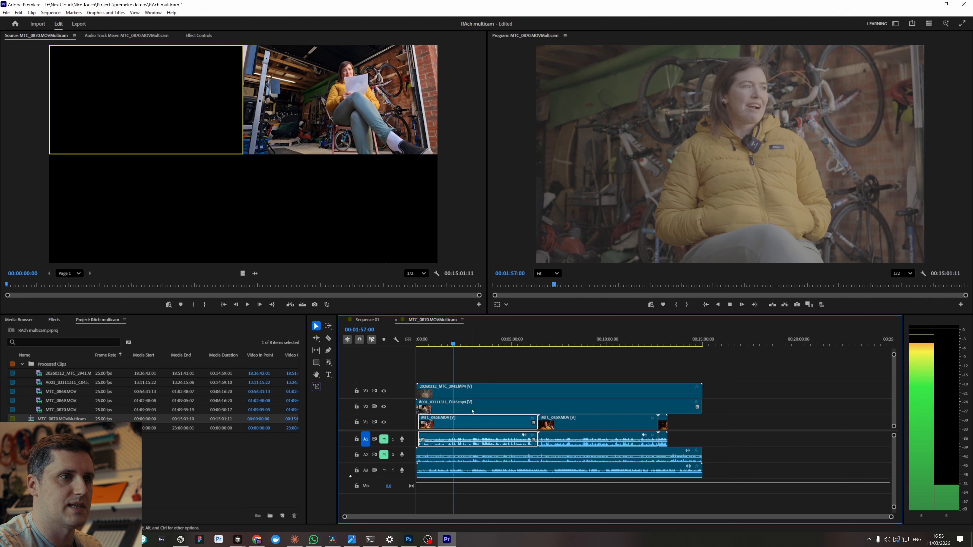
{"action": "key", "text": "space"}
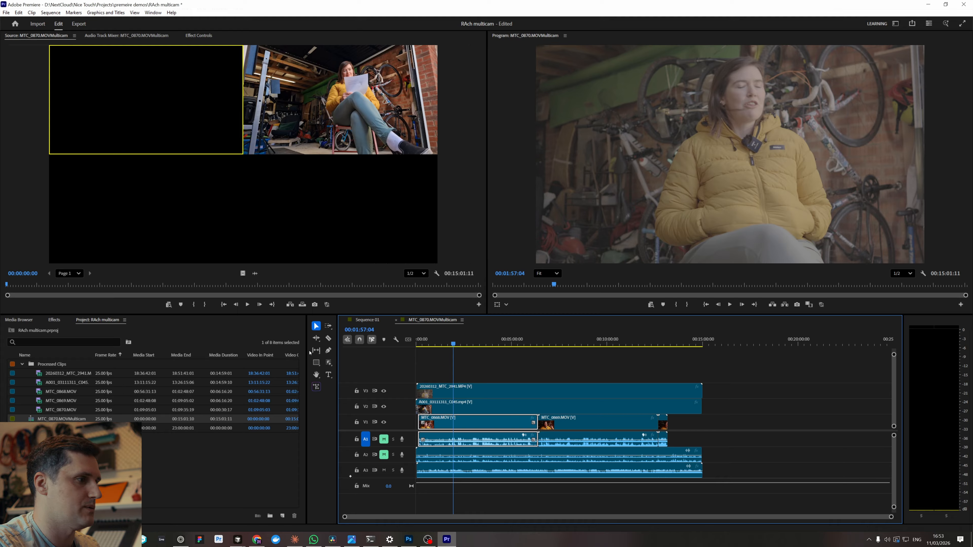
Switch to Sequence 01 and check the multicam's camera angles in the Source monitor at 00:03:57:07
{"action": "left_click", "coordinate": [115, 466]}
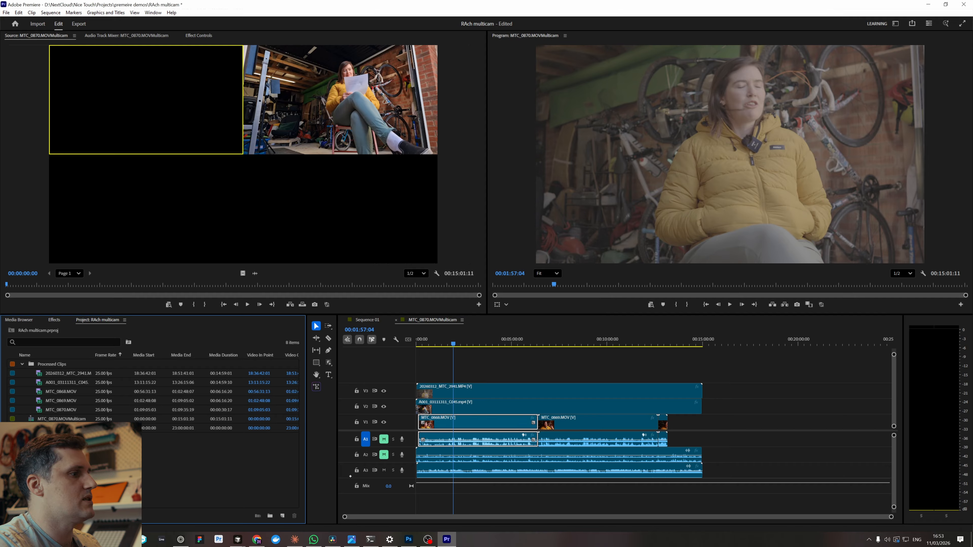
{"action": "double_click", "coordinate": [32, 428]}
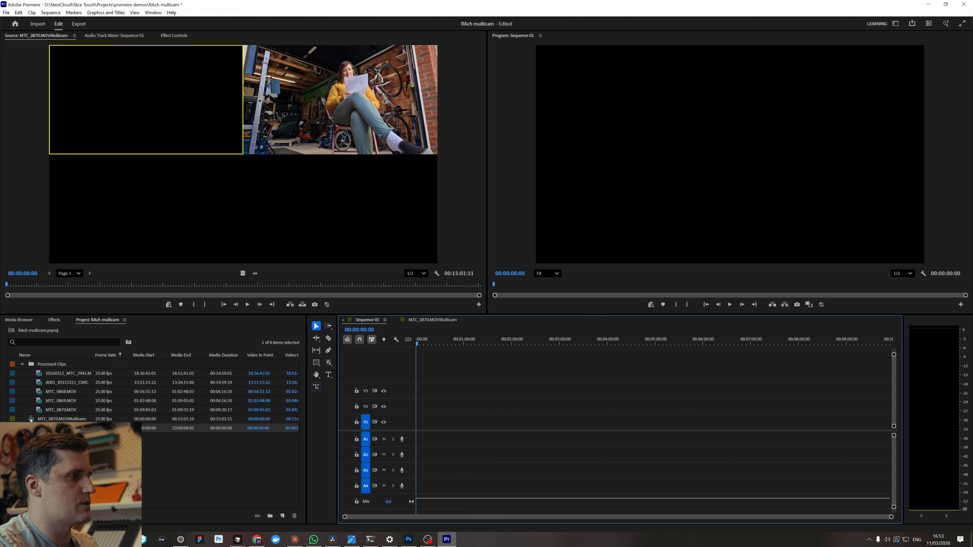
{"action": "double_click", "coordinate": [30, 419]}
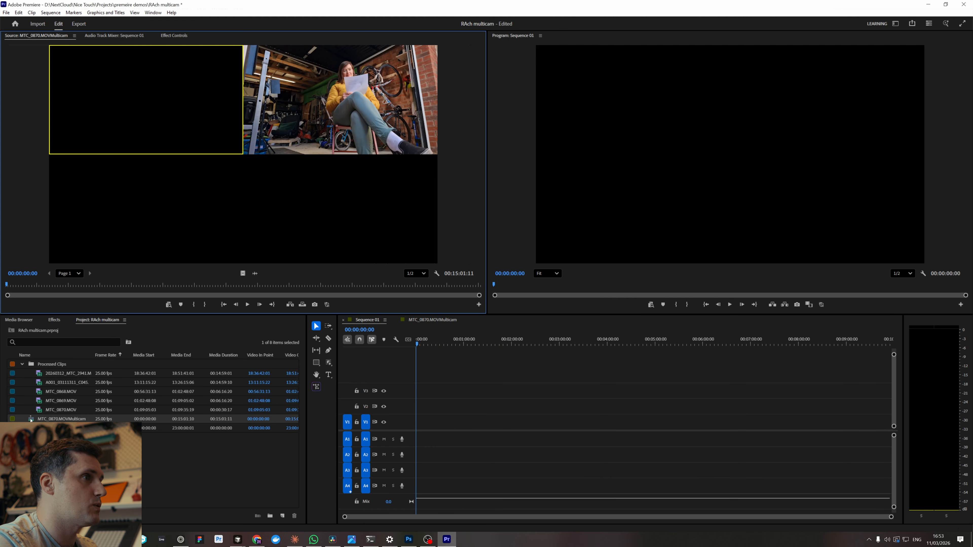
{"action": "left_click", "coordinate": [130, 285]}
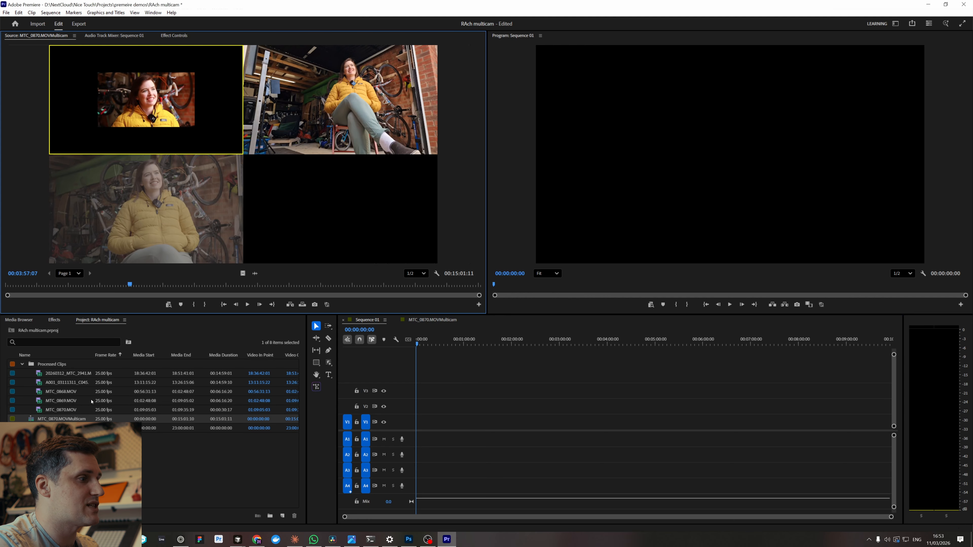
Reopen the multicam source sequence in the timeline and set the Scale of the MTC_0868.MOV clip on V1 to 200
{"action": "right_click", "coordinate": [32, 419]}
{"action": "left_click", "coordinate": [62, 479]}
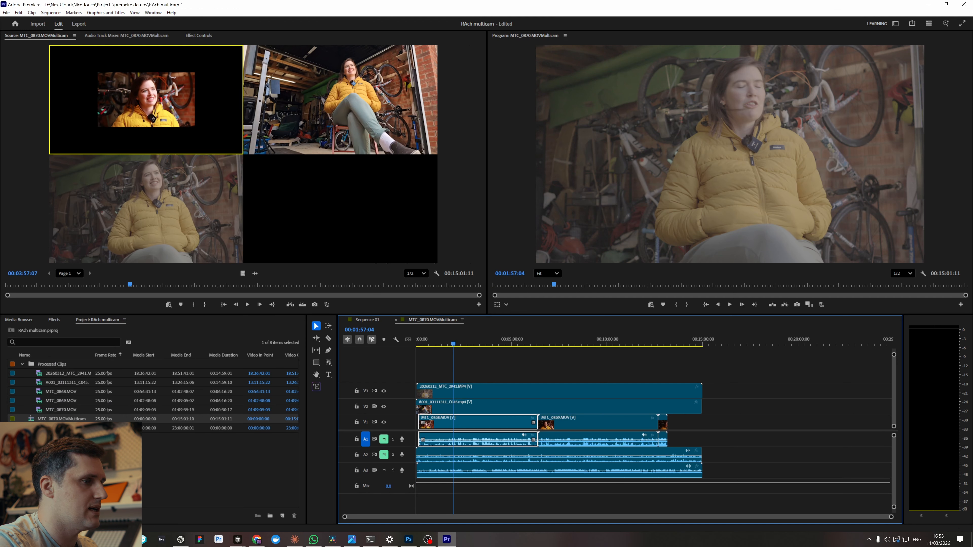
{"action": "left_click", "coordinate": [564, 424]}
{"action": "left_click_drag", "start_coordinate": [675, 426], "coordinate": [506, 424]}
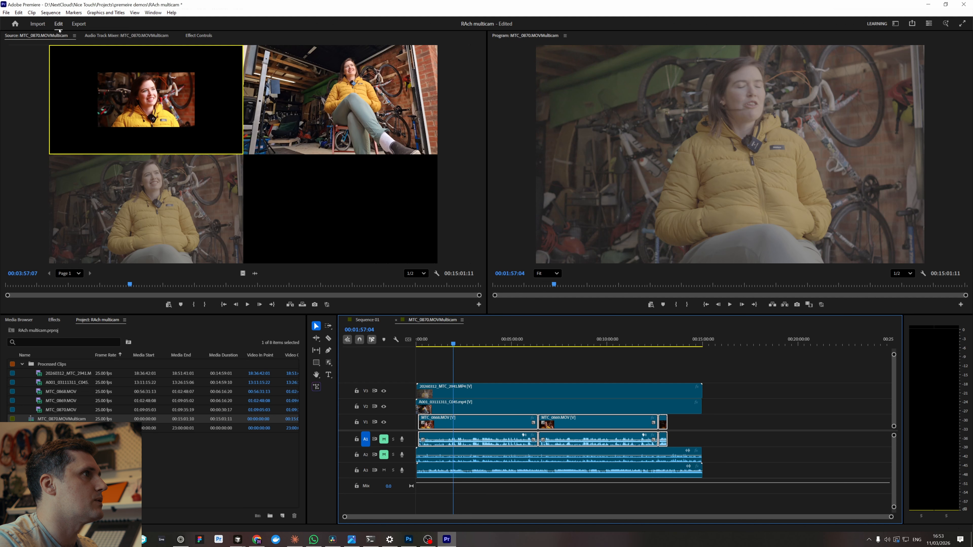
{"action": "left_click", "coordinate": [197, 36]}
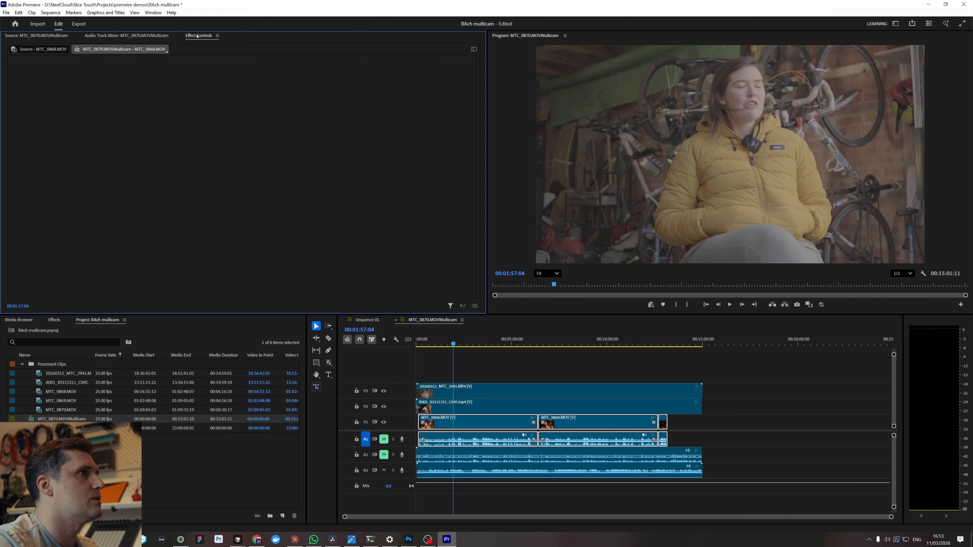
{"action": "left_click", "coordinate": [480, 426]}
{"action": "left_click", "coordinate": [250, 91]}
{"action": "left_click", "coordinate": [249, 91]}
{"action": "type", "text": "200"}
{"action": "key", "text": "Return"}
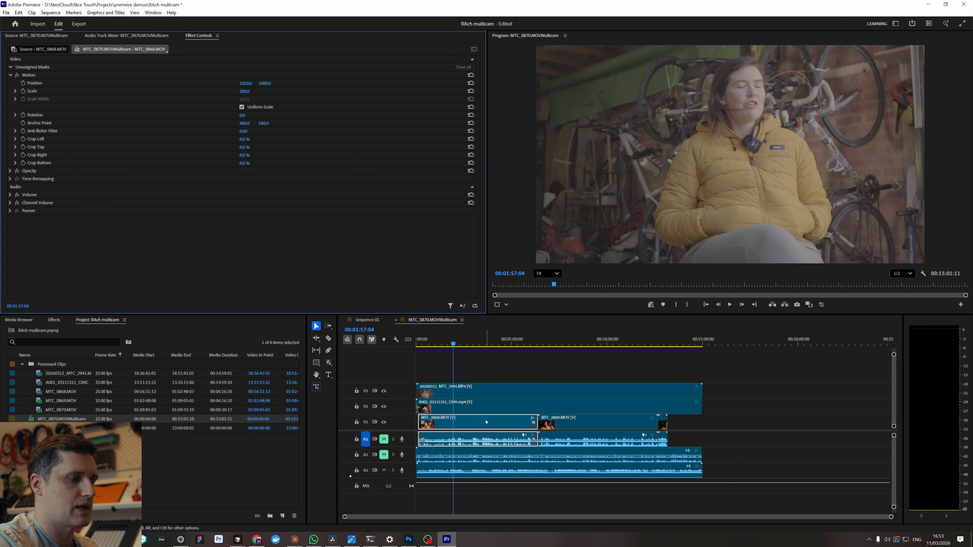
Paste the MTC_0868.MOV clip's attributes, including Motion, onto the other two clips on V1
{"action": "left_click_drag", "start_coordinate": [539, 422], "coordinate": [604, 428]}
{"action": "left_click", "coordinate": [134, 12]}
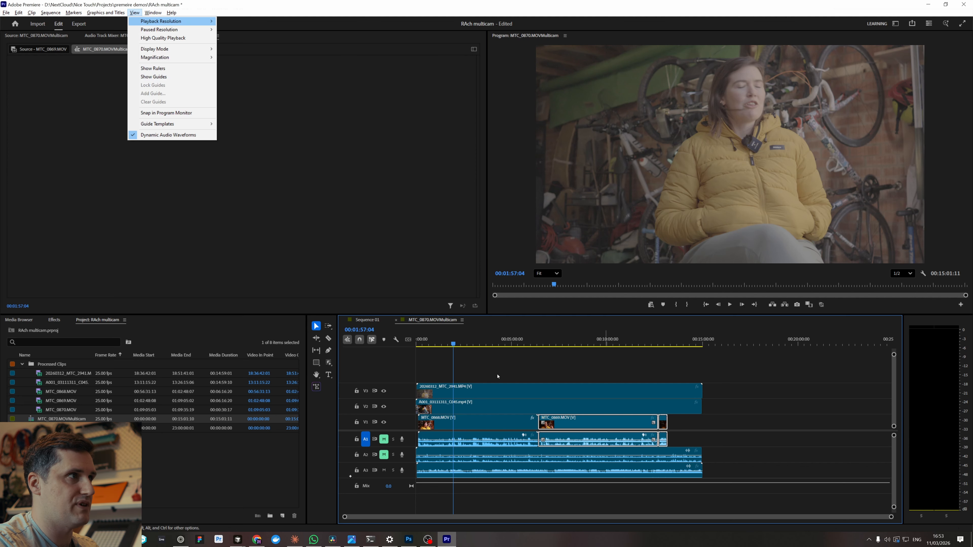
{"action": "left_click", "coordinate": [200, 118]}
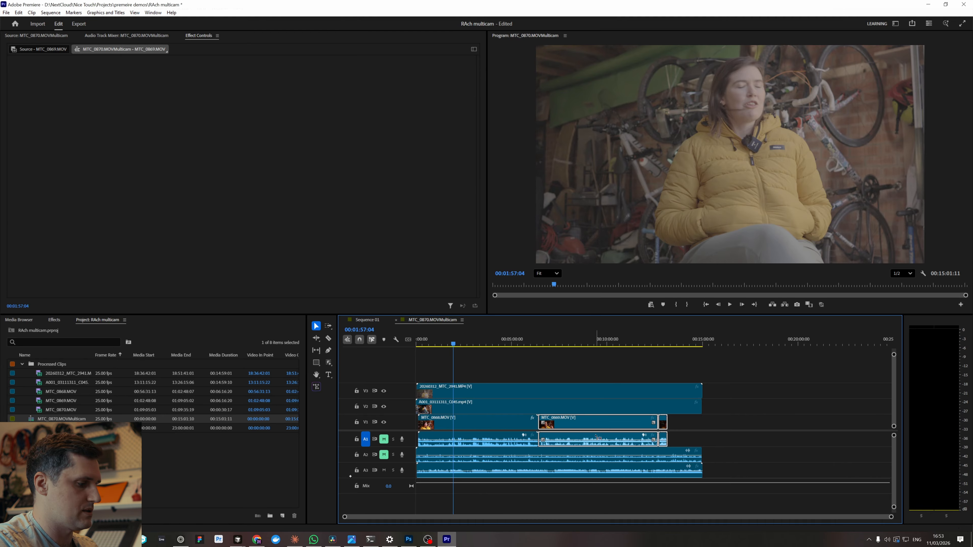
{"action": "key", "text": "ctrl+alt+v"}
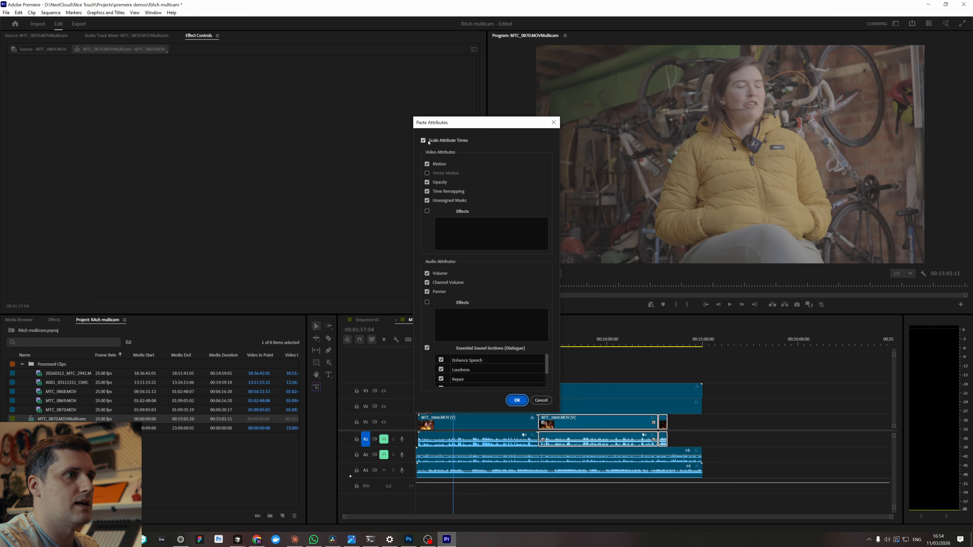
{"action": "left_click", "coordinate": [515, 400]}
{"action": "left_click", "coordinate": [564, 343]}
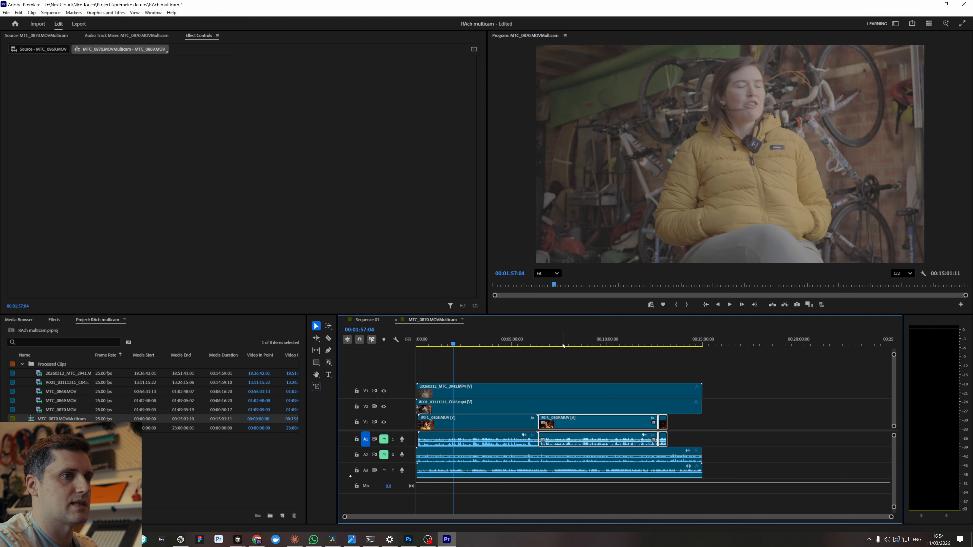
Return to Sequence 01 and load the multicam source into the Source monitor to check its camera angles
{"action": "left_click", "coordinate": [367, 320]}
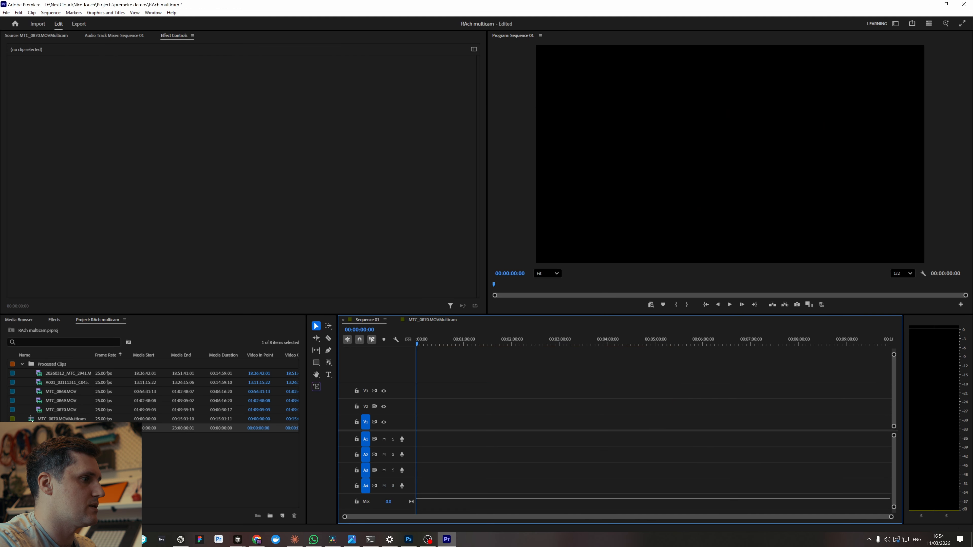
{"action": "double_click", "coordinate": [31, 420]}
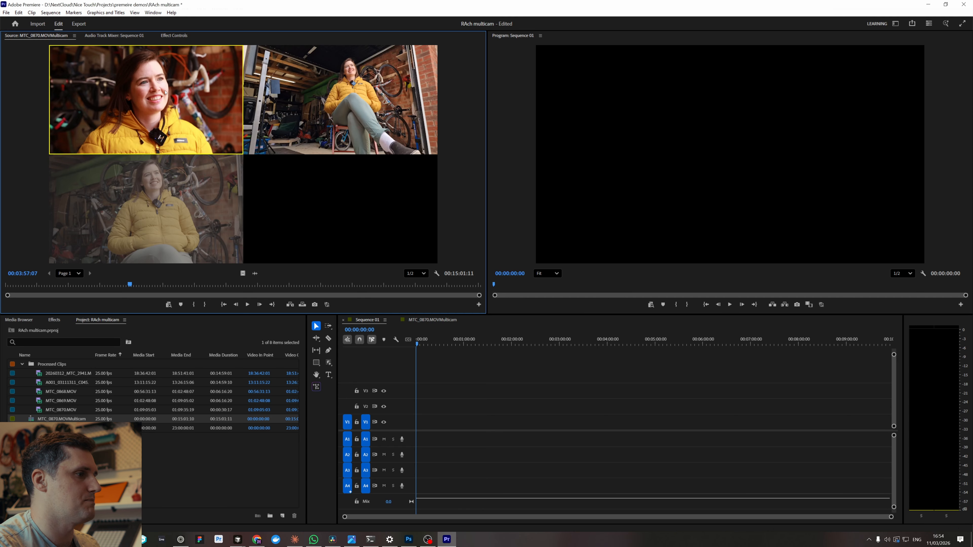
{"action": "left_click", "coordinate": [32, 419]}
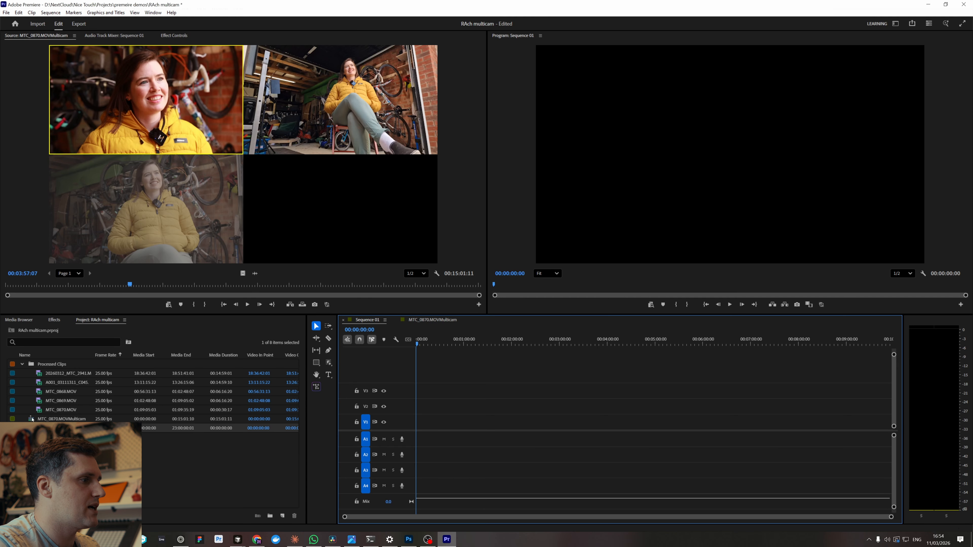
Mark In and Out points around a section of about 17 seconds ending at 00:03:42:21 in the source multicam
{"action": "left_click", "coordinate": [158, 274]}
{"action": "mouse_move", "coordinate": [132, 285]}
{"action": "left_mouse_down"}
{"action": "mouse_move", "coordinate": [114, 285]}
{"action": "mouse_move", "coordinate": [123, 285]}
{"action": "left_mouse_up"}
{"action": "key", "text": "i"}
{"action": "key", "text": "o"}
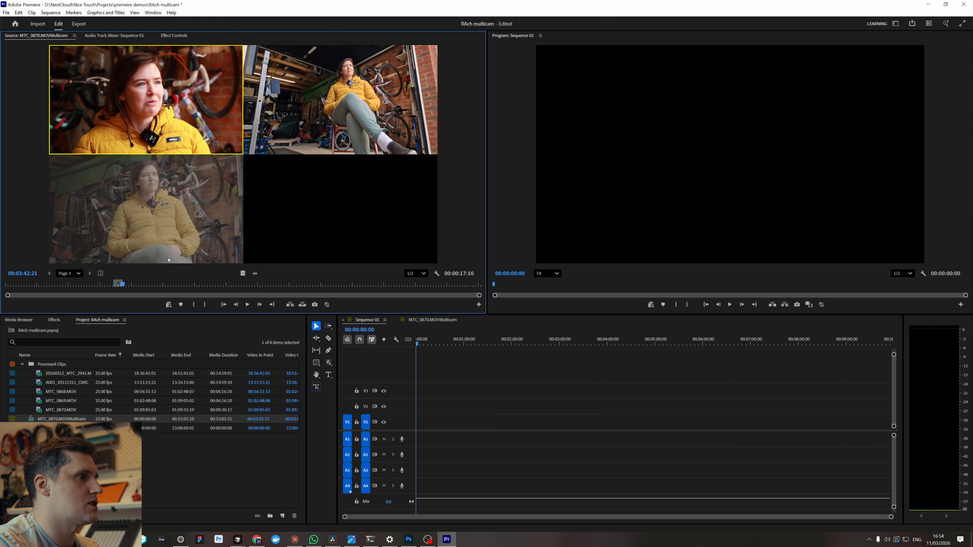
Check the source audio waveform, then place two short multicam sections and one long section along V1 of Sequence 01
{"action": "left_click", "coordinate": [255, 274]}
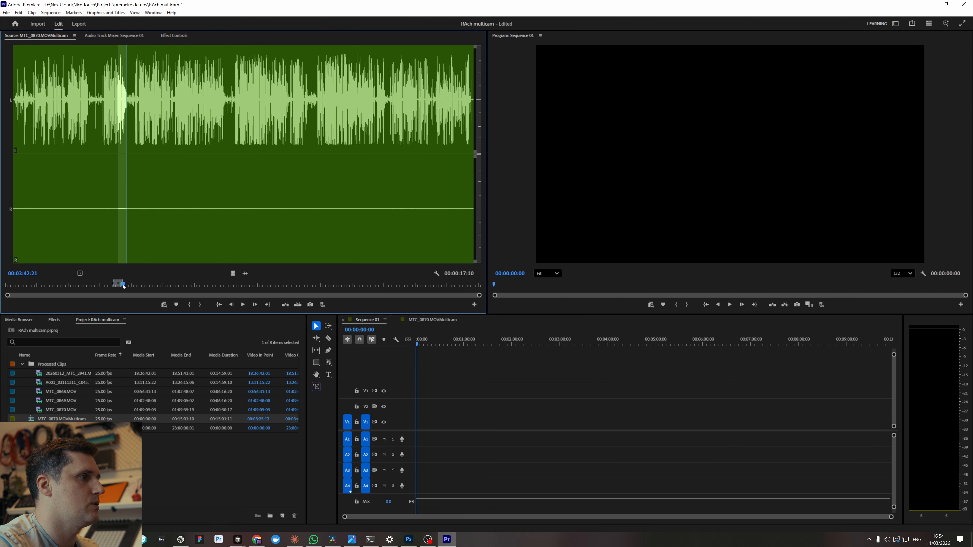
{"action": "left_click", "coordinate": [233, 272]}
{"action": "left_click_drag", "start_coordinate": [122, 286], "coordinate": [454, 397]}
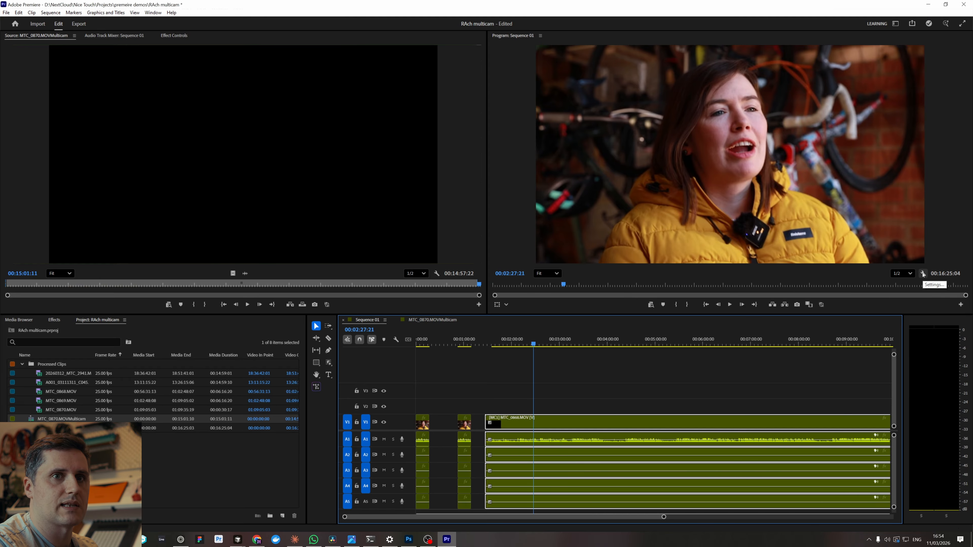
Switch the Program monitor to Multi-Camera view, widen it, and check the angles around 00:02:42:16
{"action": "left_click", "coordinate": [923, 274]}
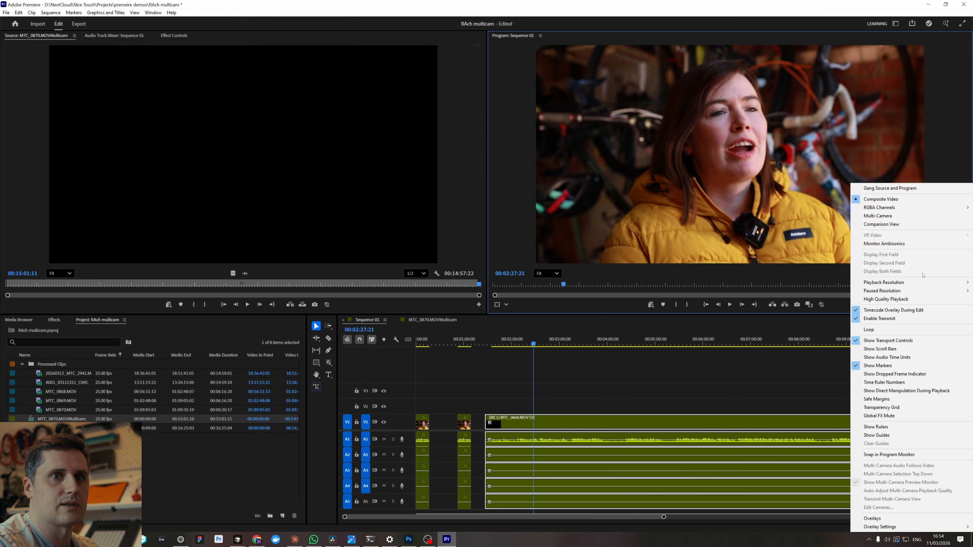
{"action": "left_click", "coordinate": [874, 217]}
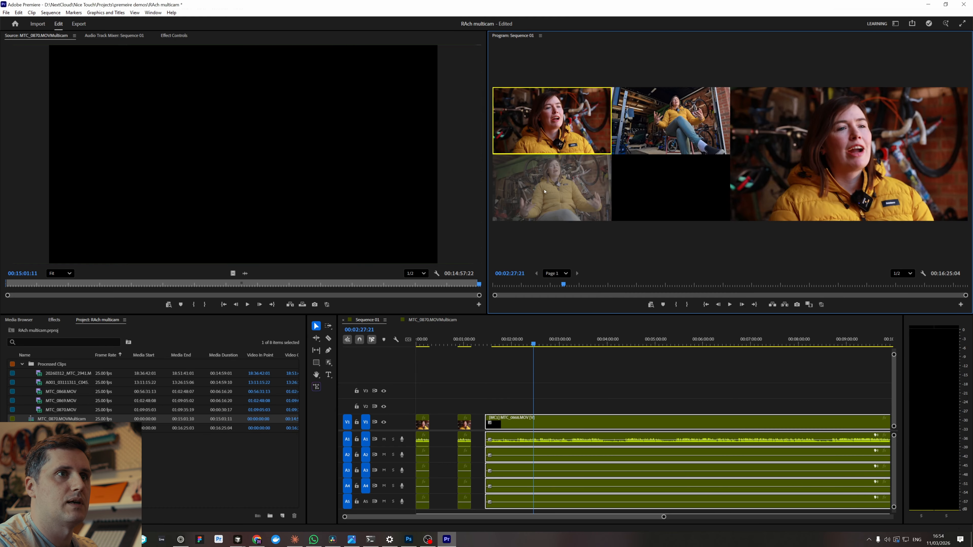
{"action": "left_click_drag", "start_coordinate": [487, 197], "coordinate": [107, 197]}
{"action": "left_click", "coordinate": [552, 345]}
{"action": "mouse_move", "coordinate": [553, 346]}
{"action": "left_mouse_down"}
{"action": "mouse_move", "coordinate": [605, 346]}
{"action": "mouse_move", "coordinate": [546, 344]}
{"action": "left_mouse_up"}
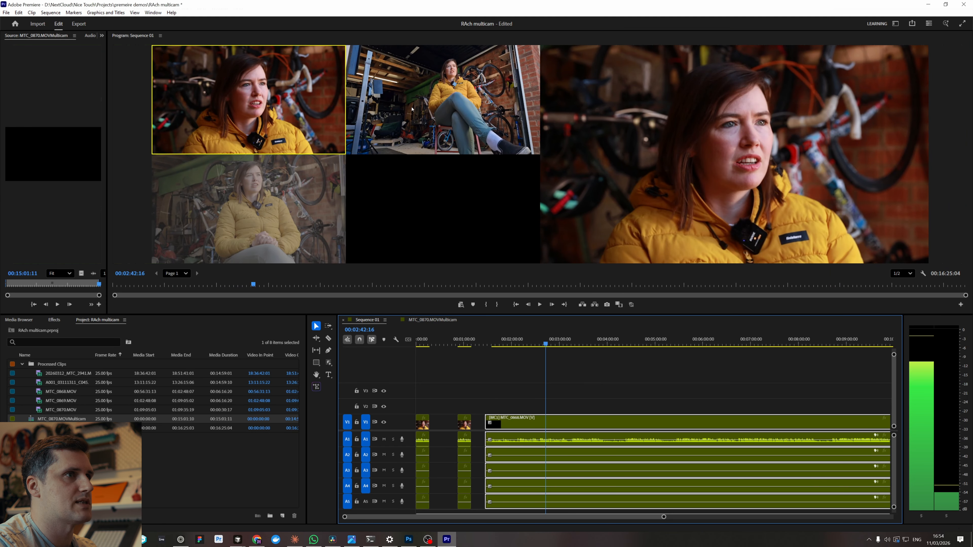
Razor the long multicam clip in Sequence 01 at four points, dividing it into five sections
{"action": "left_click", "coordinate": [526, 343]}
{"action": "key", "text": "b"}
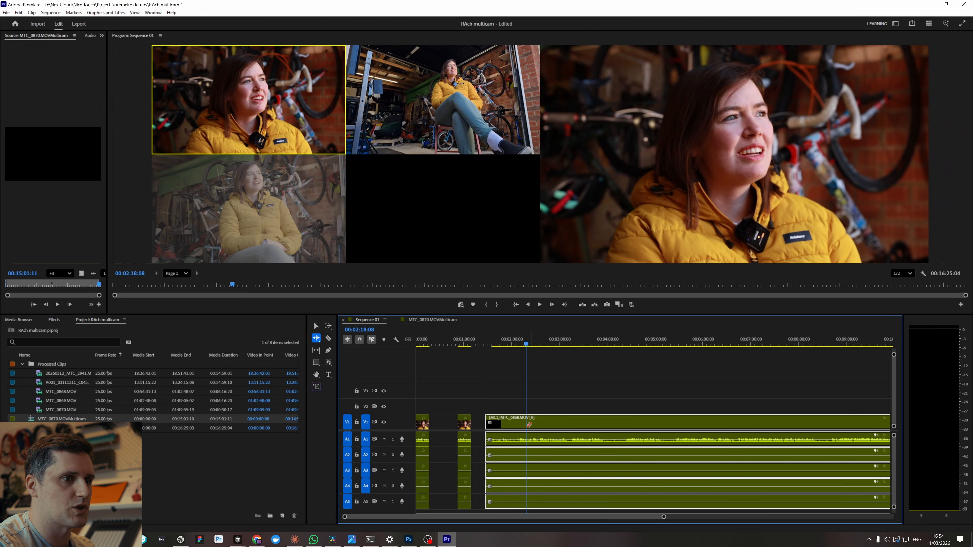
{"action": "key", "text": "c"}
{"action": "left_click", "coordinate": [527, 419]}
{"action": "left_click", "coordinate": [581, 419]}
{"action": "left_click", "coordinate": [636, 418]}
{"action": "left_click", "coordinate": [714, 419]}
Check that Selection Follows Playhead is enabled for the sequence
{"action": "key", "text": "a"}
{"action": "mouse_move", "coordinate": [508, 344]}
{"action": "left_mouse_down"}
{"action": "mouse_move", "coordinate": [528, 344]}
{"action": "mouse_move", "coordinate": [501, 344]}
{"action": "left_mouse_up"}
{"action": "key", "text": "b"}
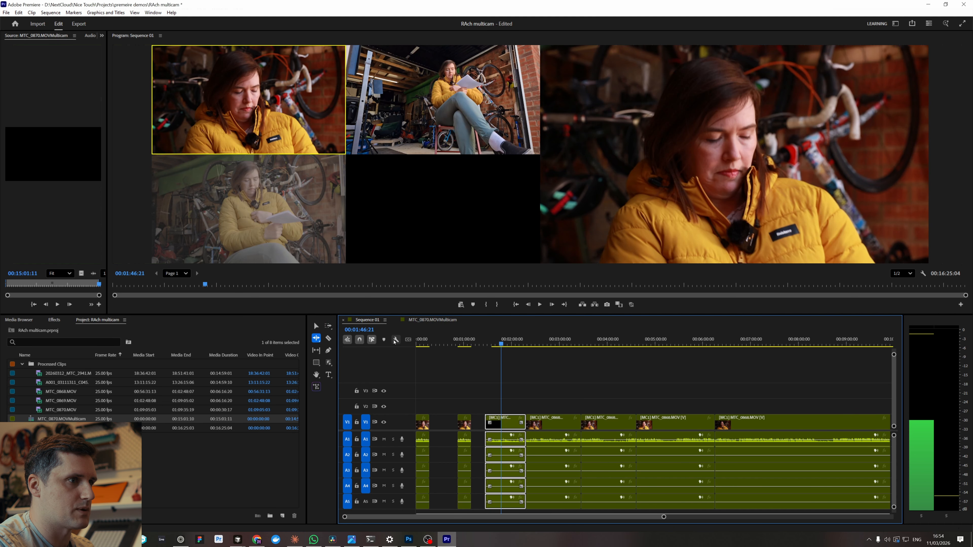
{"action": "left_click", "coordinate": [51, 12]}
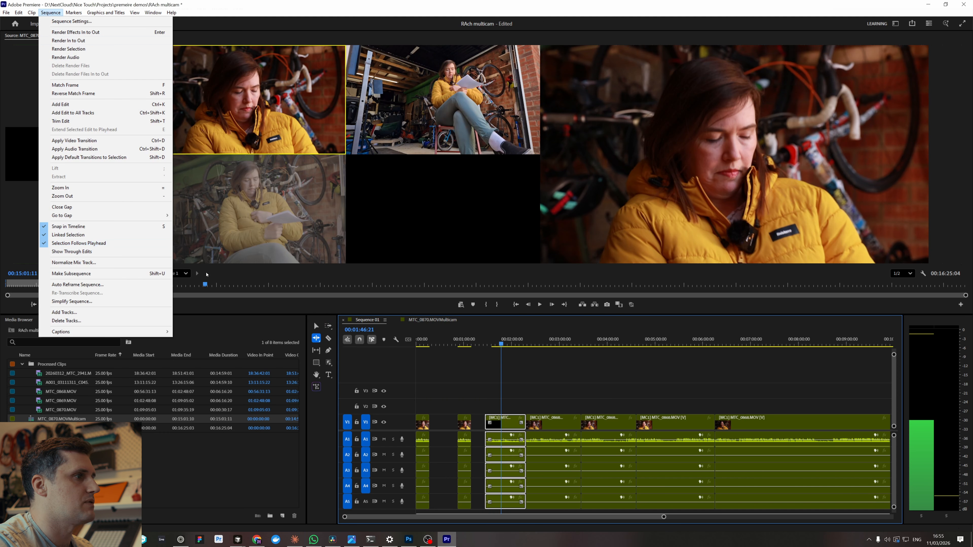
{"action": "left_click", "coordinate": [540, 383]}
{"action": "key", "text": "a"}
Select the second section of the cut clip at 00:02:40:18 and try camera angles 2, 3 and 1 on it
{"action": "left_click", "coordinate": [541, 344]}
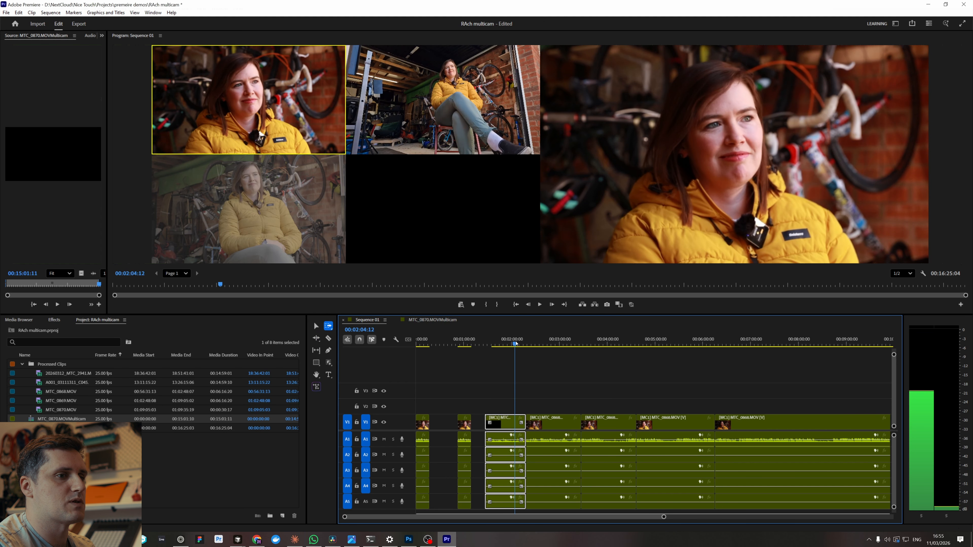
{"action": "key", "text": "space"}
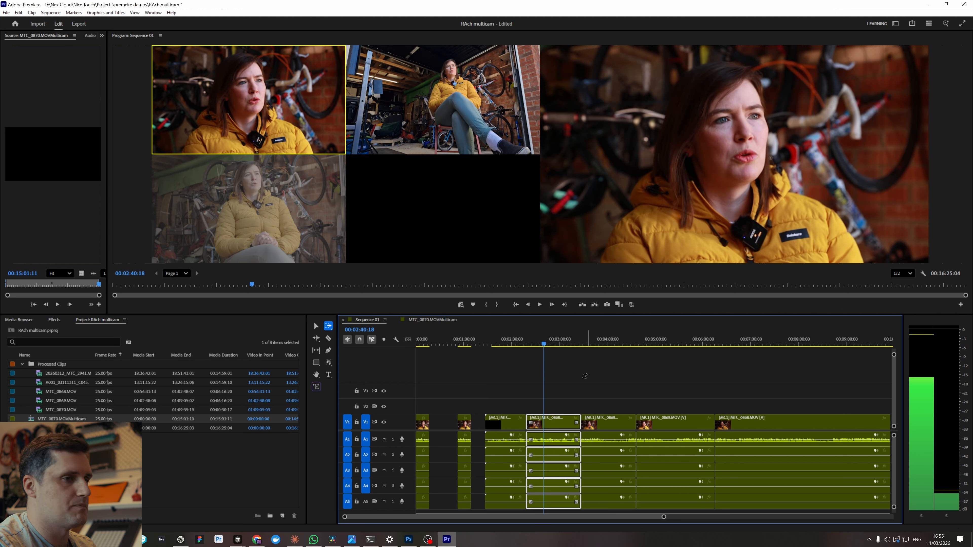
{"action": "key", "text": "2"}
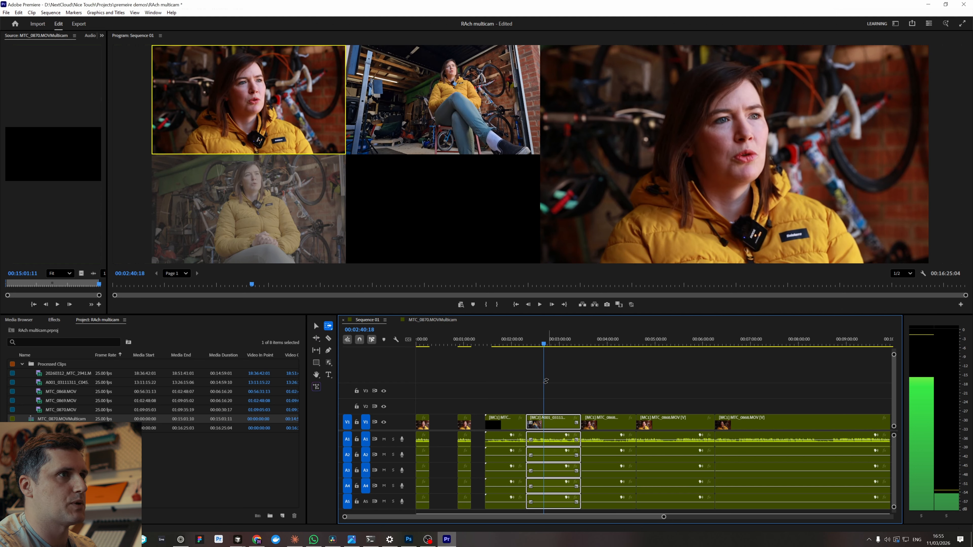
{"action": "key", "text": "3"}
{"action": "key", "text": "1"}
{"action": "key", "text": "2"}
{"action": "key", "text": "3"}
{"action": "key", "text": "1"}
Switch the third section of the cut clip to camera 2 and the last section to camera 3
{"action": "left_click", "coordinate": [600, 346]}
{"action": "left_click_drag", "start_coordinate": [601, 347], "coordinate": [653, 344]}
{"action": "key", "text": "2"}
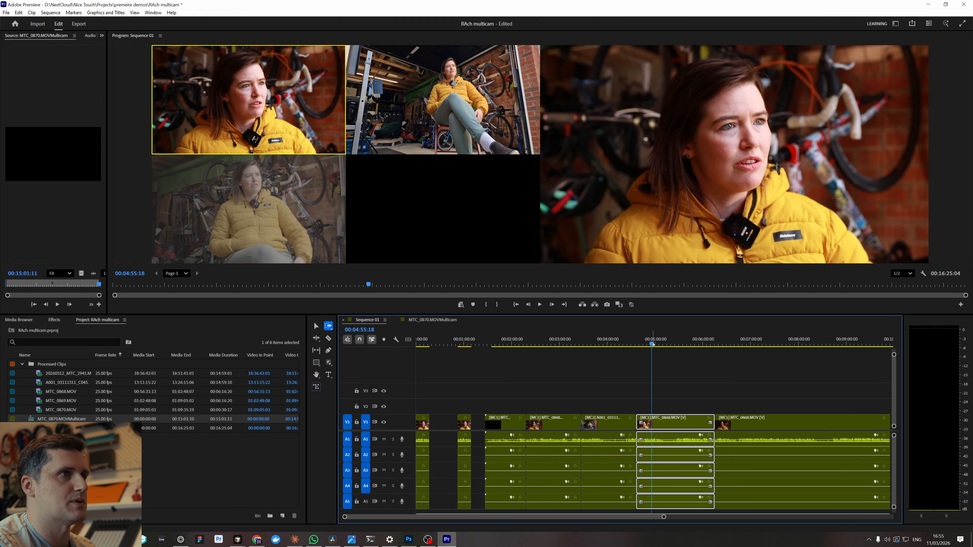
{"action": "left_click", "coordinate": [730, 346]}
{"action": "key", "text": "3"}
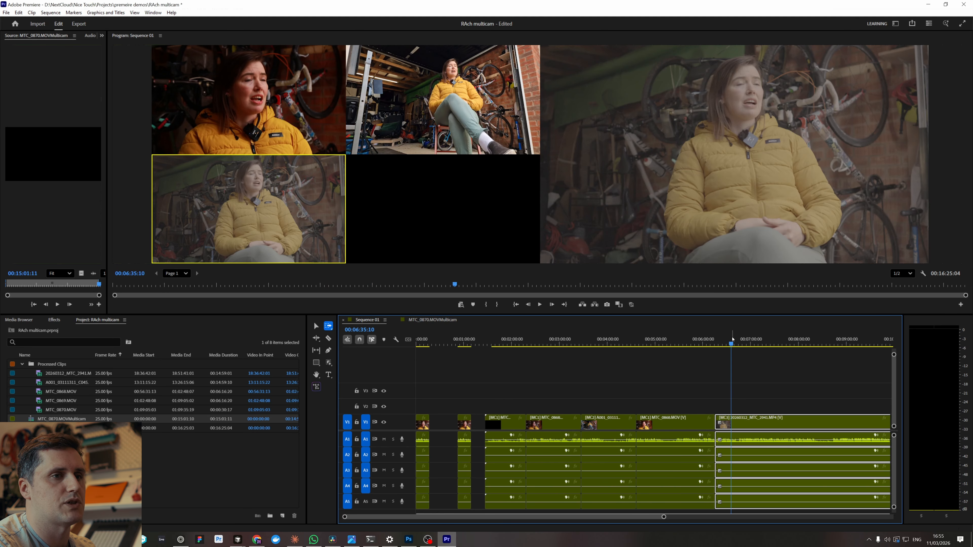